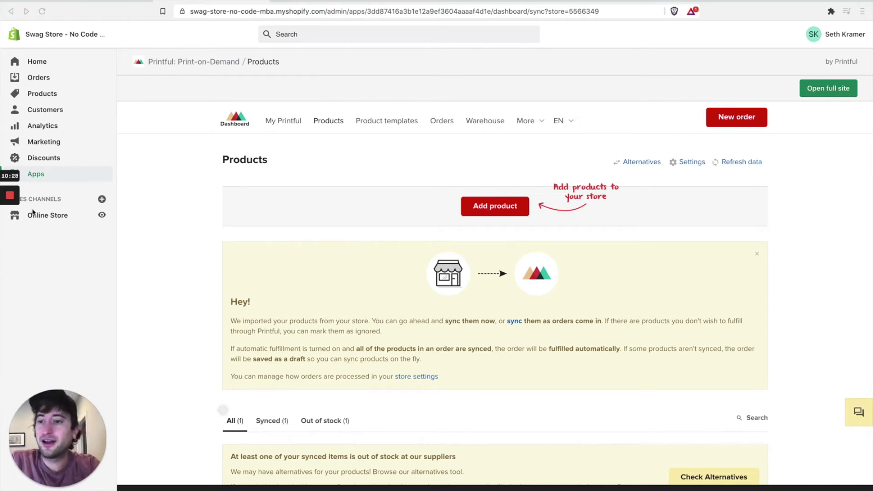
- Go from Printful to the Products list and open the No Code MBA T-Shirt
left_click(46, 94)
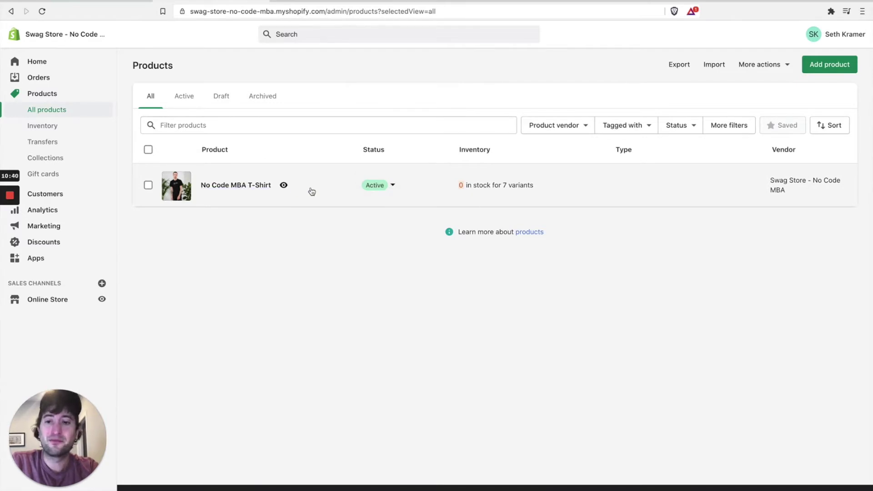
left_click(250, 185)
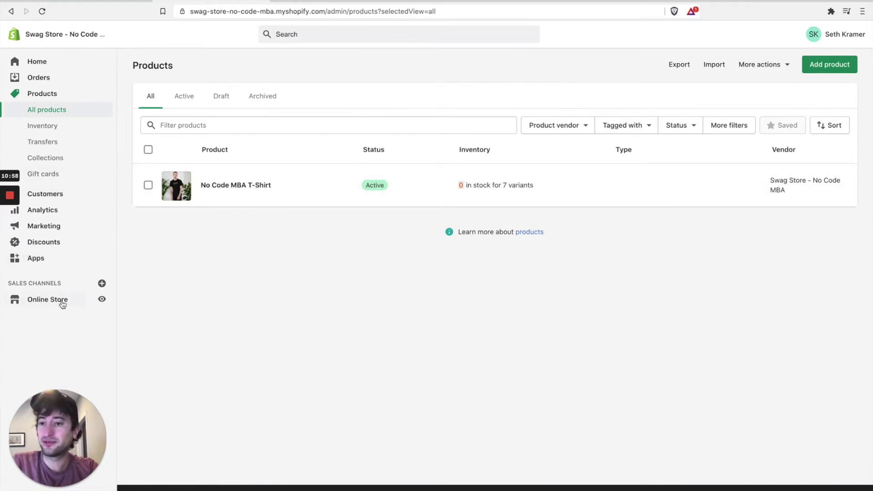
- Open the Printful app from Apps and check alternatives for the out-of-stock T-shirt
left_click(49, 260)
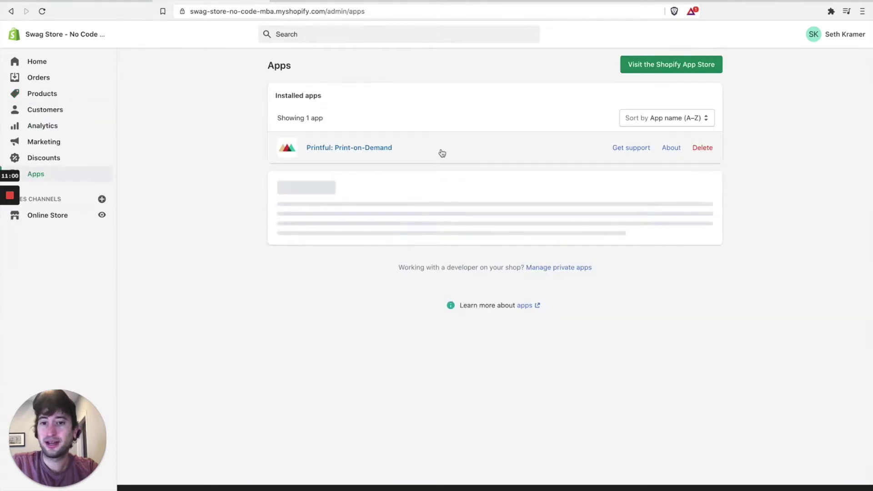
left_click(381, 148)
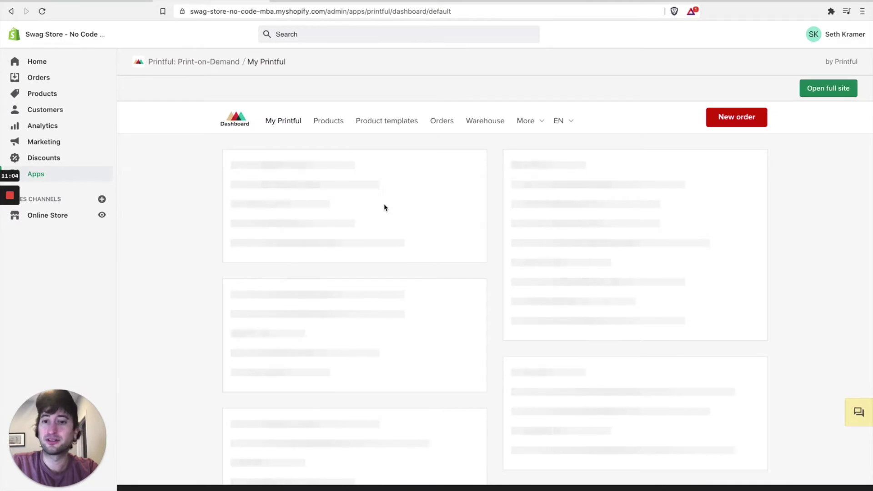
scroll(383, 205, "down", 8)
scroll(384, 207, "up", 5)
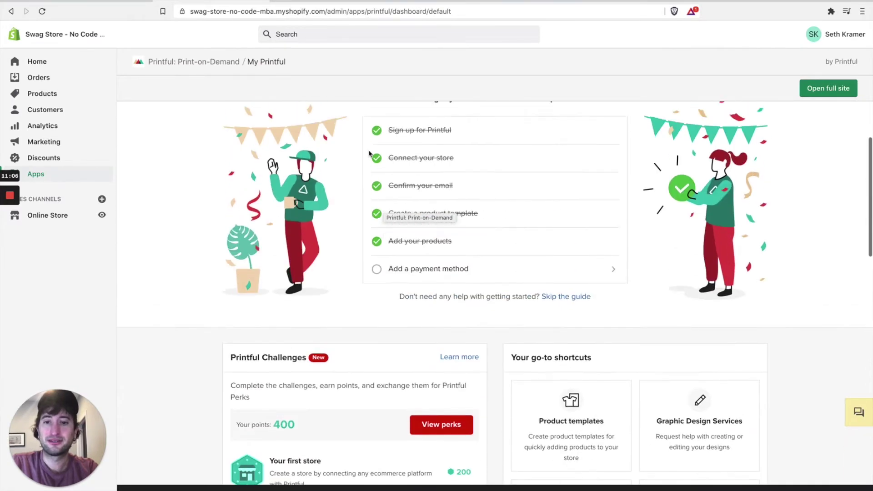
scroll(369, 154, "up", 3)
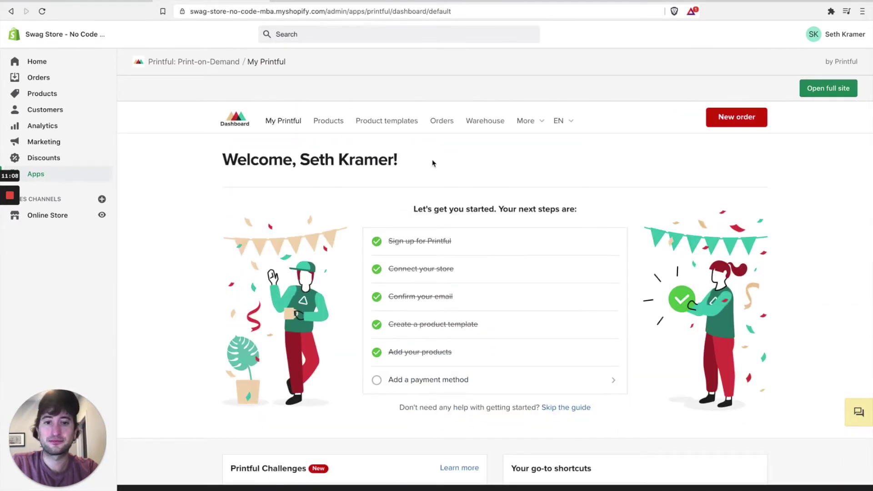
scroll(432, 160, "down", 5)
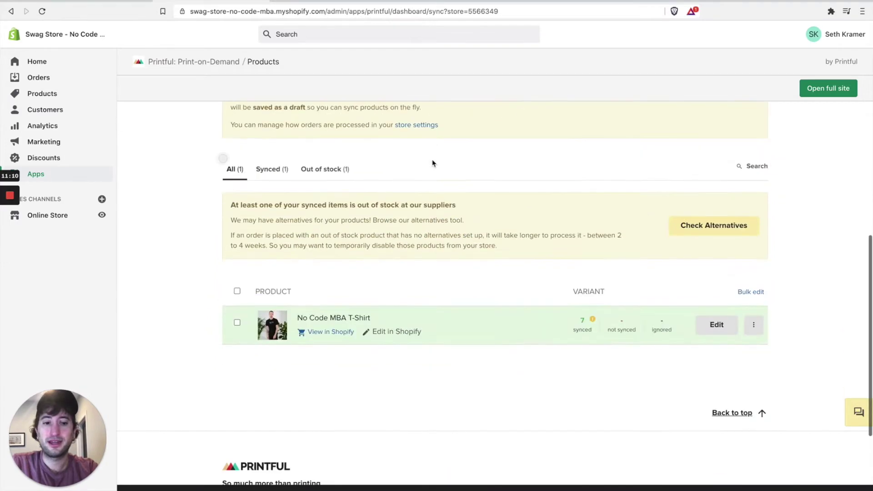
scroll(432, 160, "down", 1)
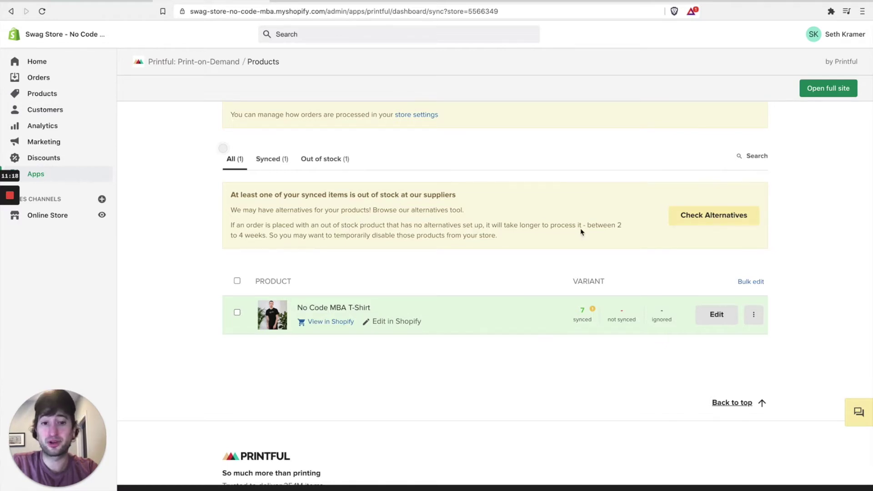
left_click(705, 218)
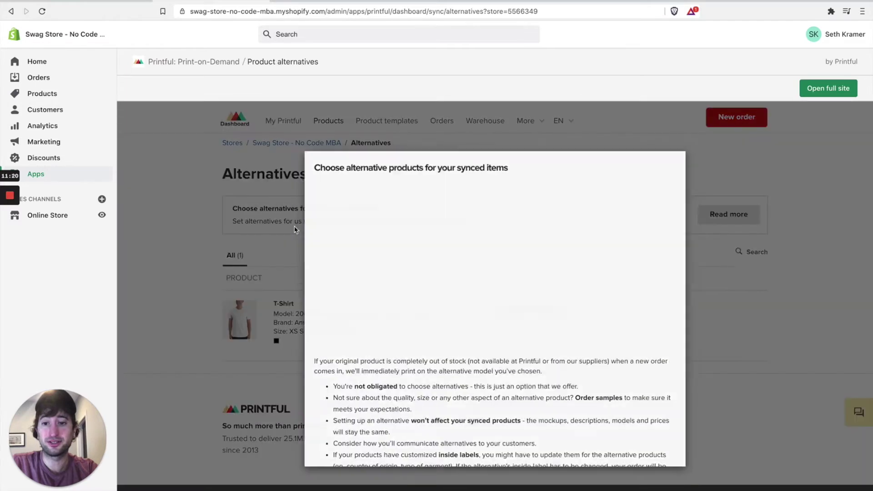
- Read through Printful's guidance on choosing alternative products for synced items
mouse_move(7, 223)
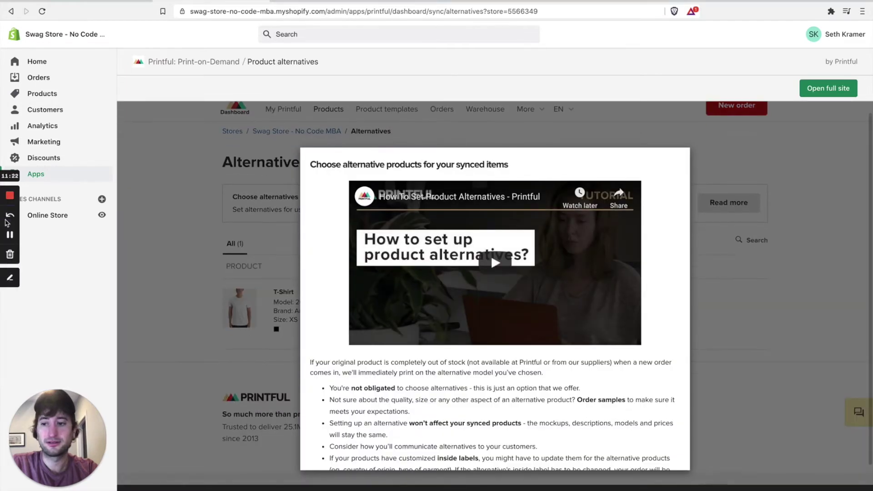
scroll(7, 223, "down", 5)
scroll(383, 319, "up", 5)
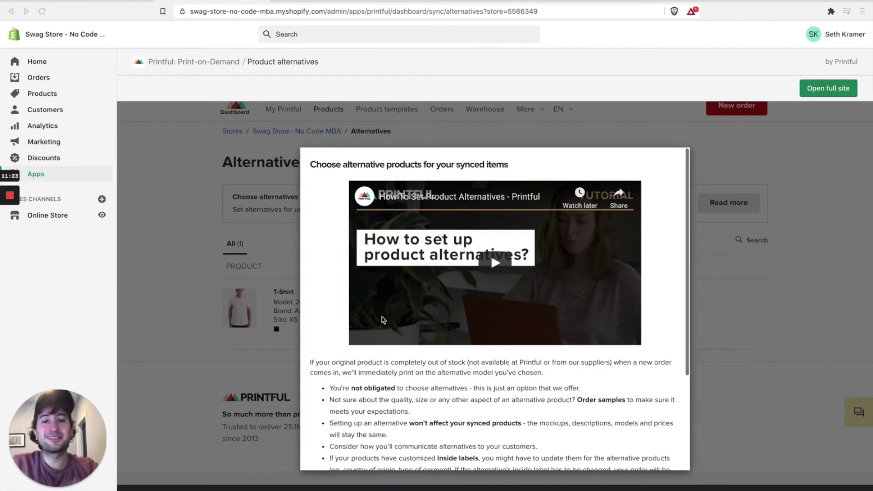
scroll(409, 386, "down", 3)
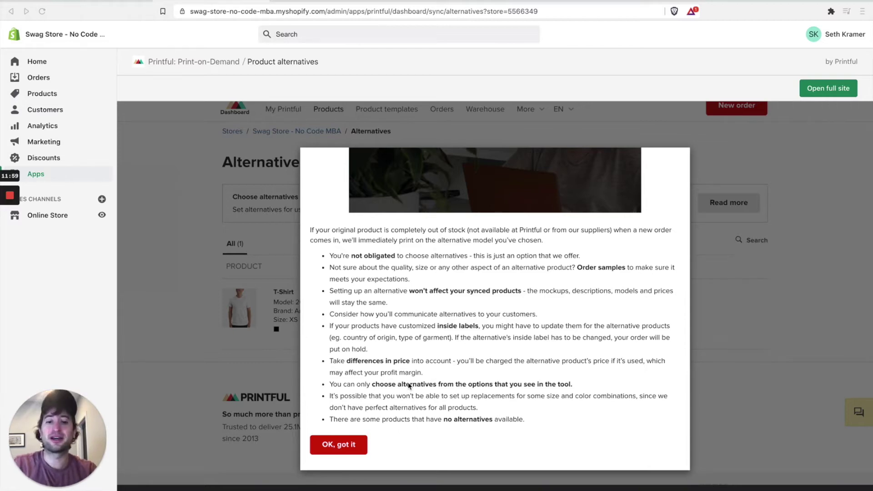
- Dismiss the guidance and set the Bella + Canvas 3001 as the American Apparel 2001's alternative
left_click(356, 445)
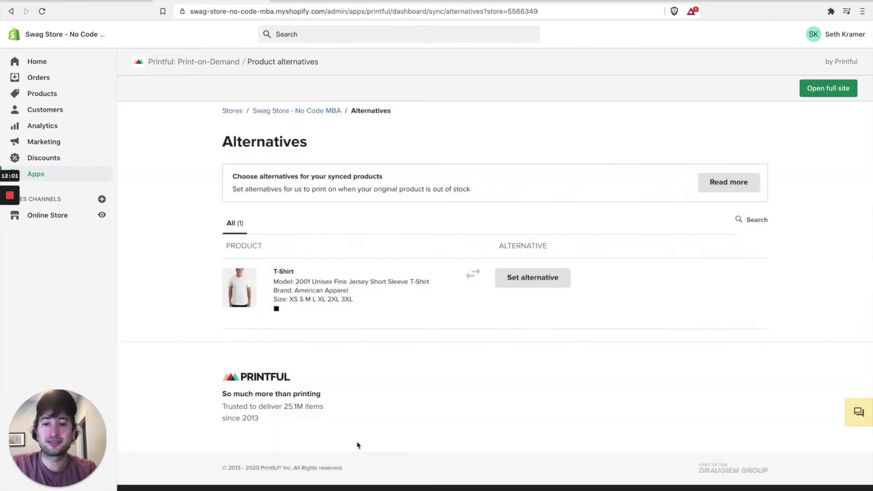
scroll(398, 376, "up", 1)
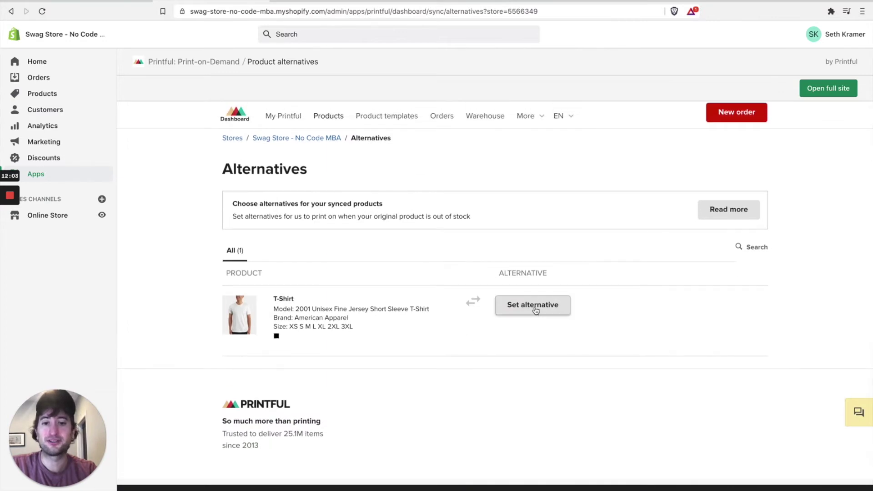
left_click(535, 311)
scroll(305, 191, "down", 3)
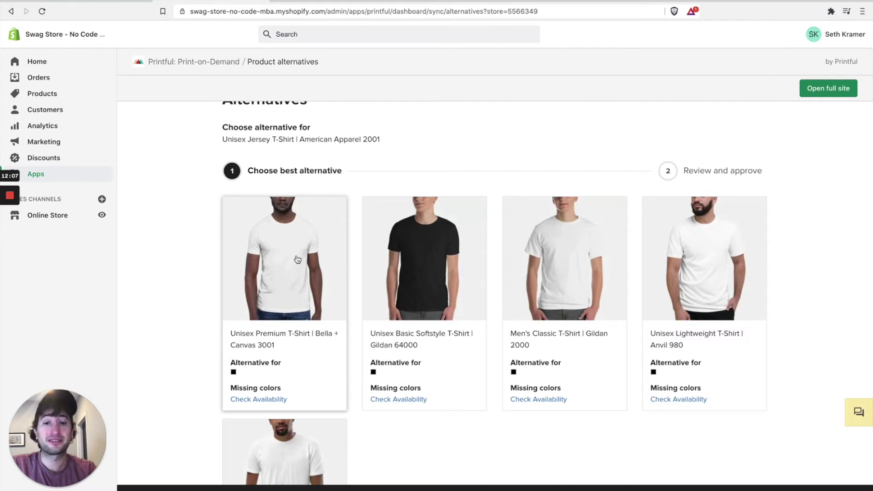
left_click(297, 260)
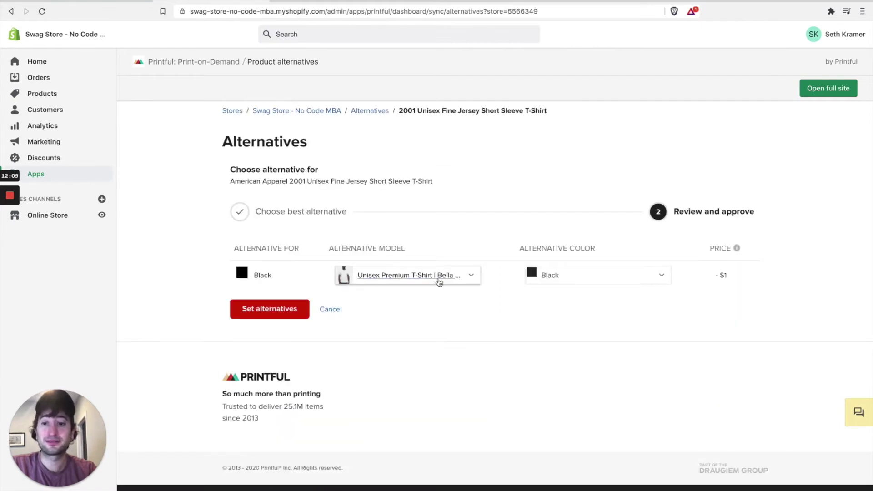
mouse_move(737, 248)
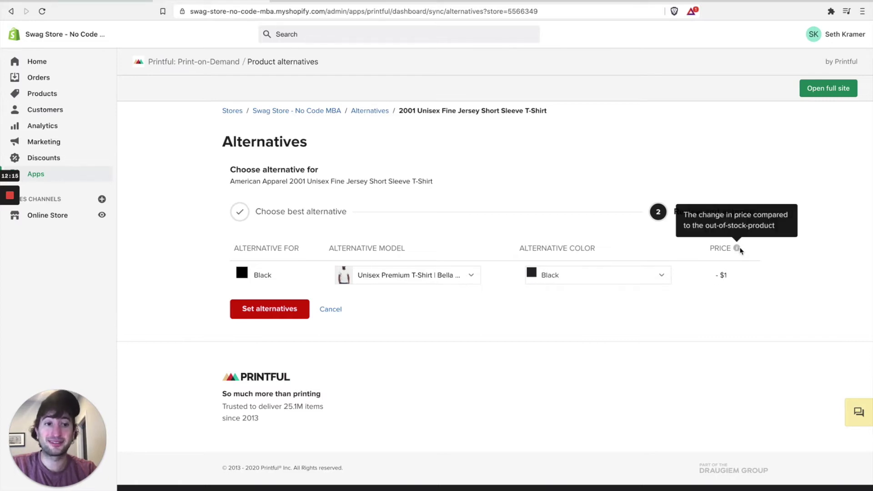
left_click(269, 313)
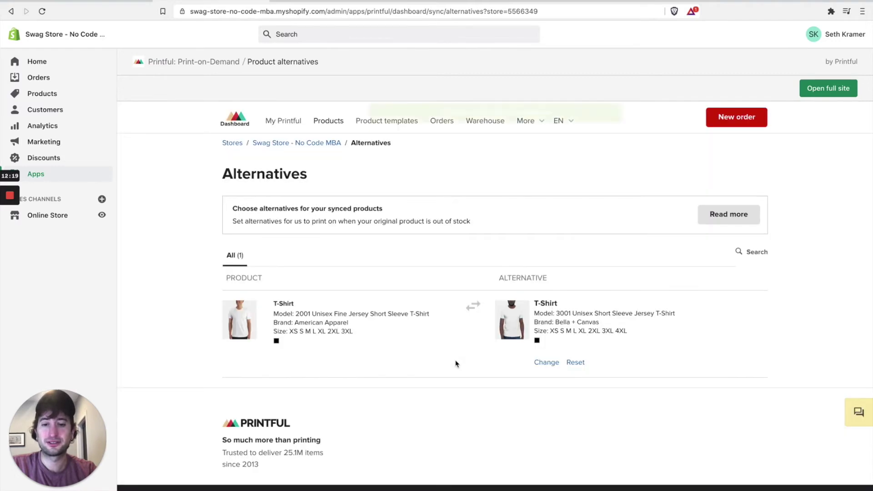
scroll(456, 364, "down", 1)
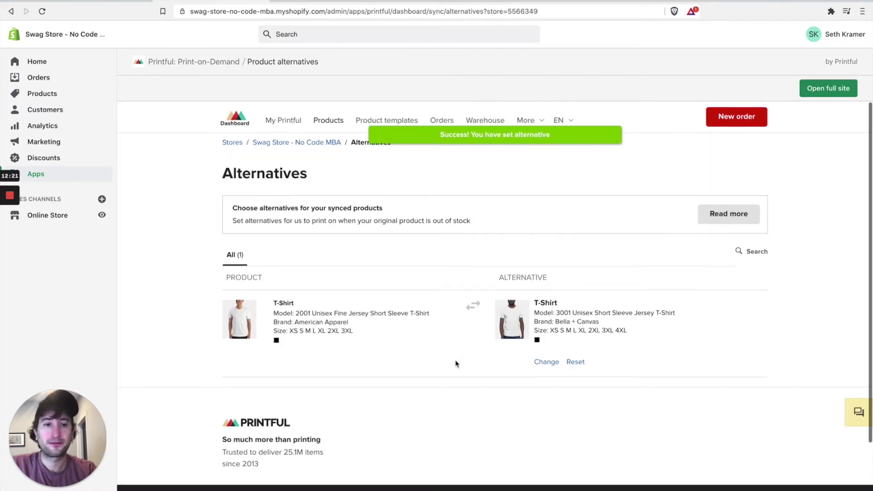
scroll(456, 364, "down", 1)
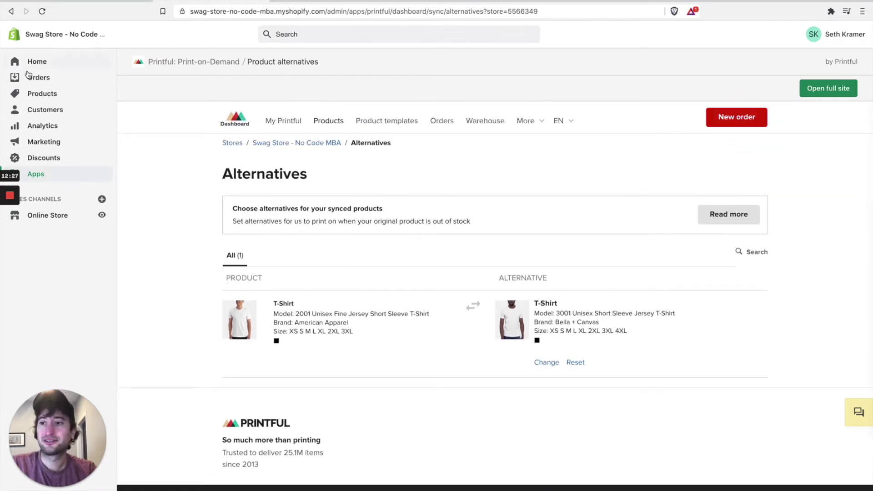
- Reopen the No Code MBA T-Shirt product and look over its description and details
left_click(42, 93)
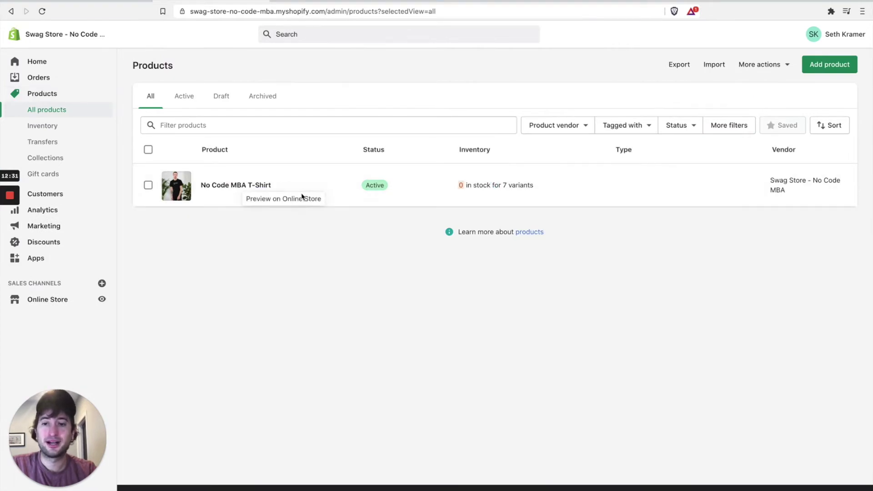
left_click(252, 186)
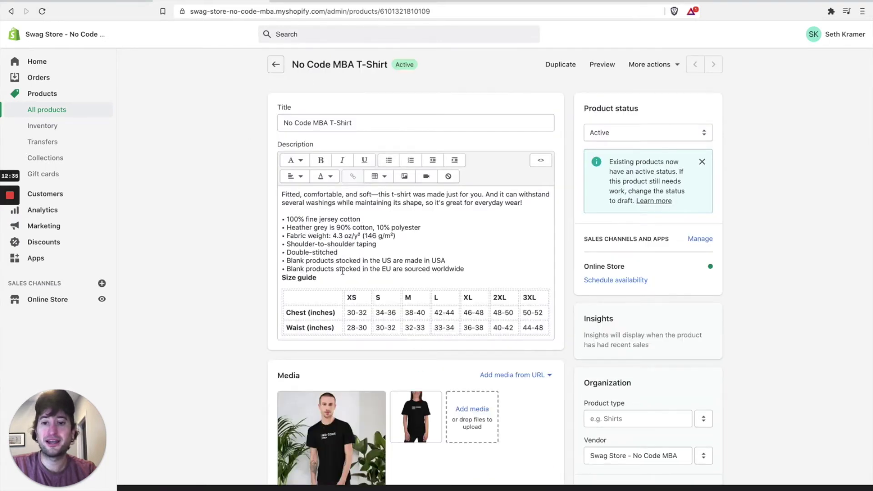
scroll(342, 272, "down", 3)
scroll(341, 264, "up", 1)
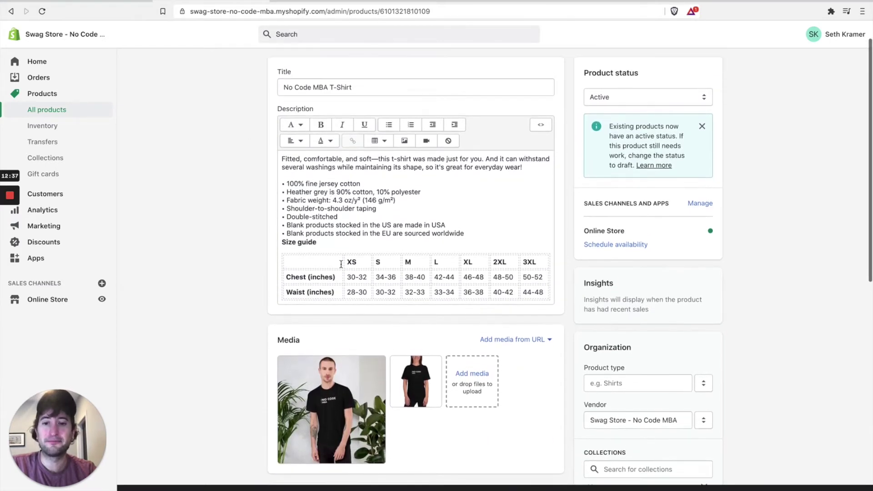
scroll(336, 179, "up", 1)
left_click_drag(321, 172, 318, 256)
left_click(337, 250)
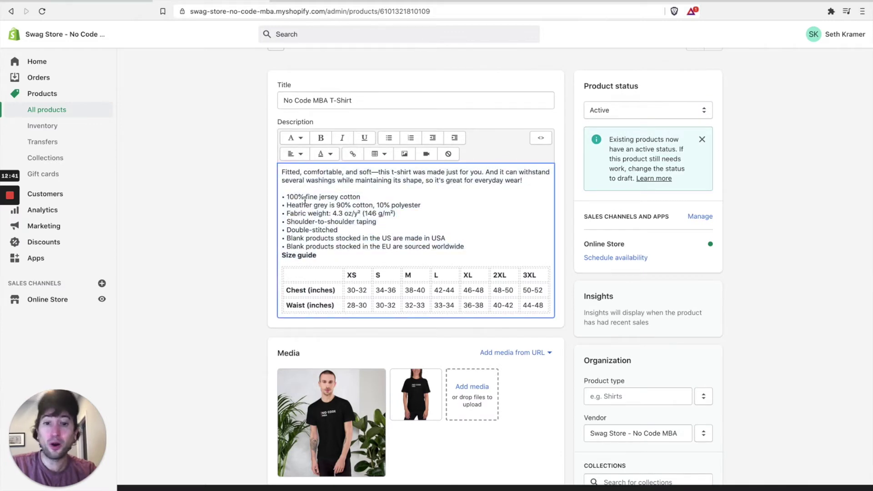
scroll(306, 199, "down", 5)
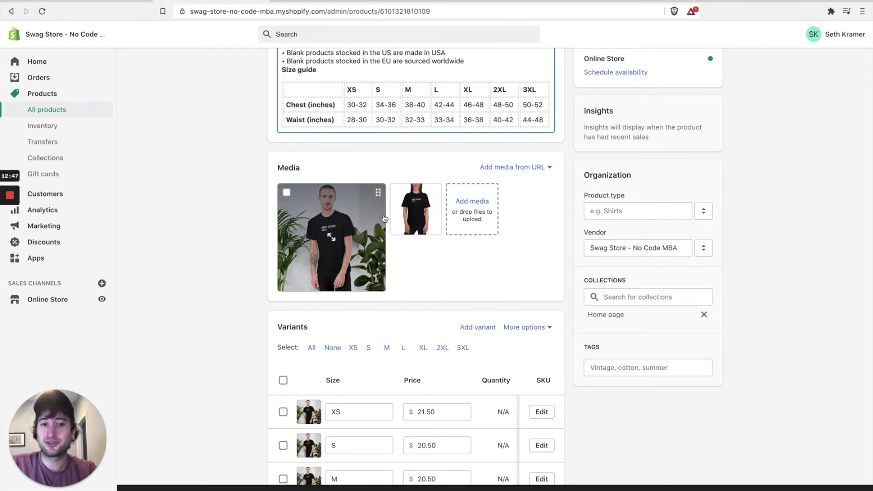
scroll(387, 218, "down", 6)
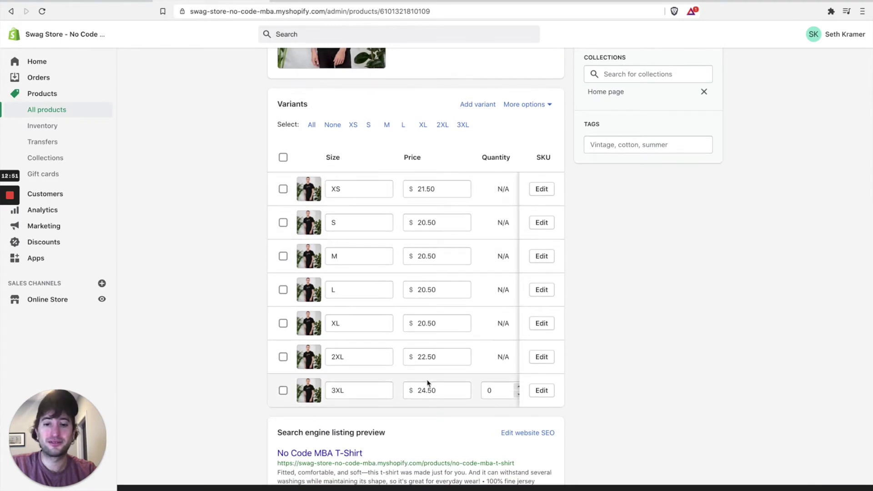
scroll(427, 385, "down", 2)
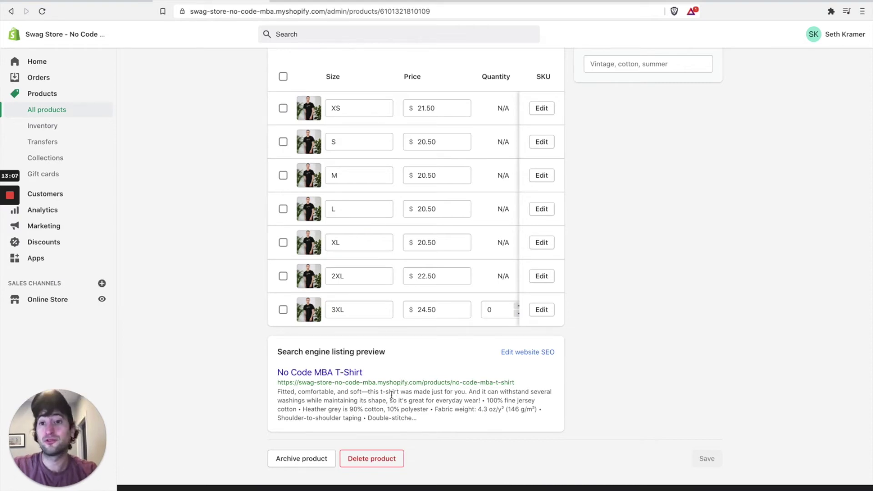
scroll(403, 240, "up", 15)
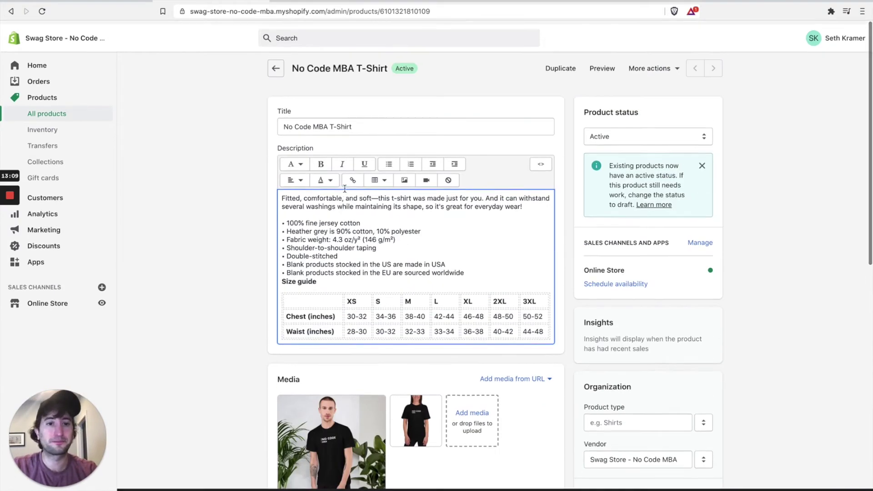
- Leave the product without saving changes and go to the Collections list
left_click(11, 236)
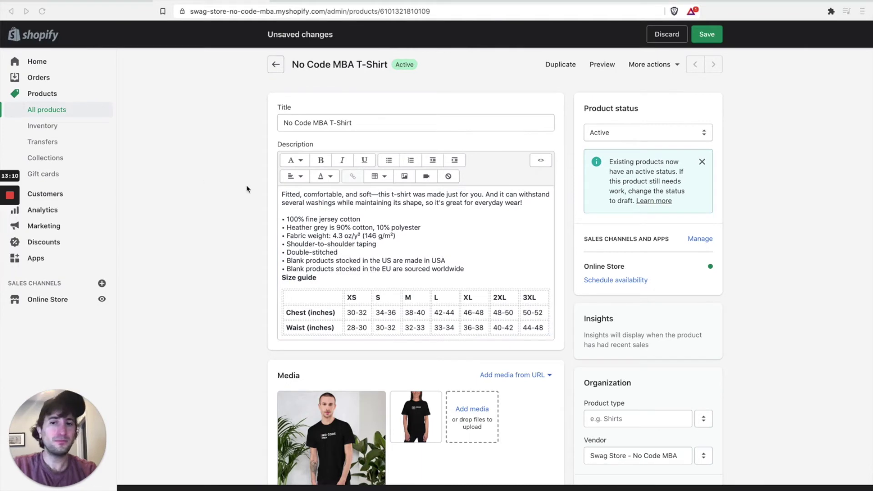
left_click(59, 158)
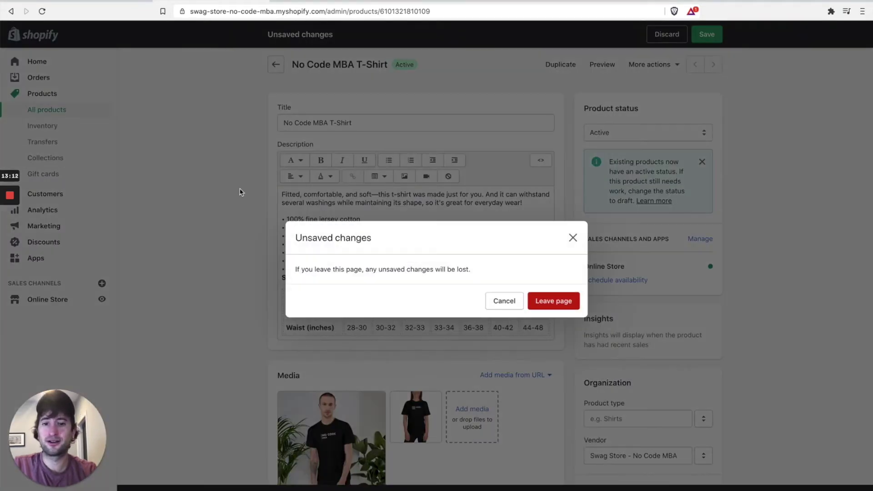
left_click(551, 302)
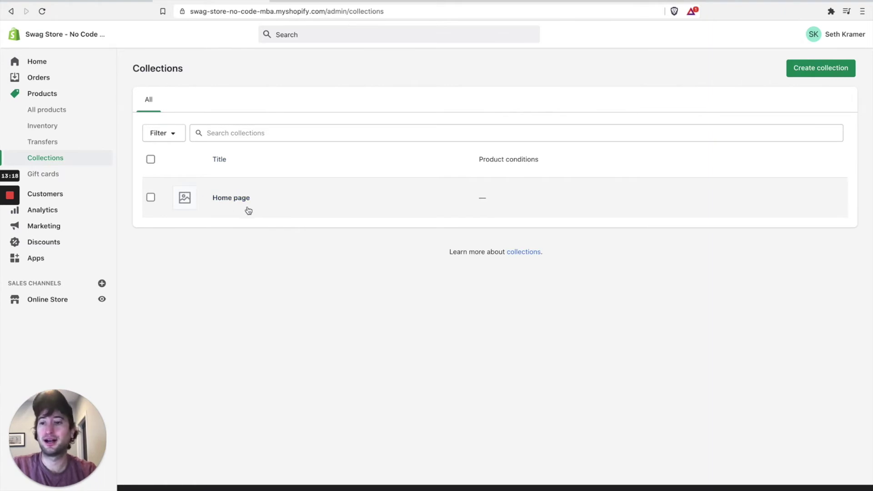
- Start a new collection titled 'Staff Picks'
left_click(812, 68)
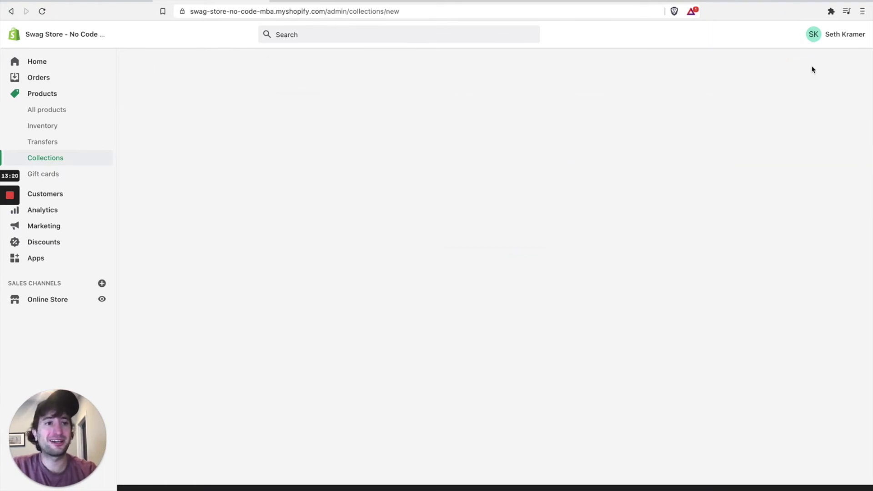
left_click(368, 113)
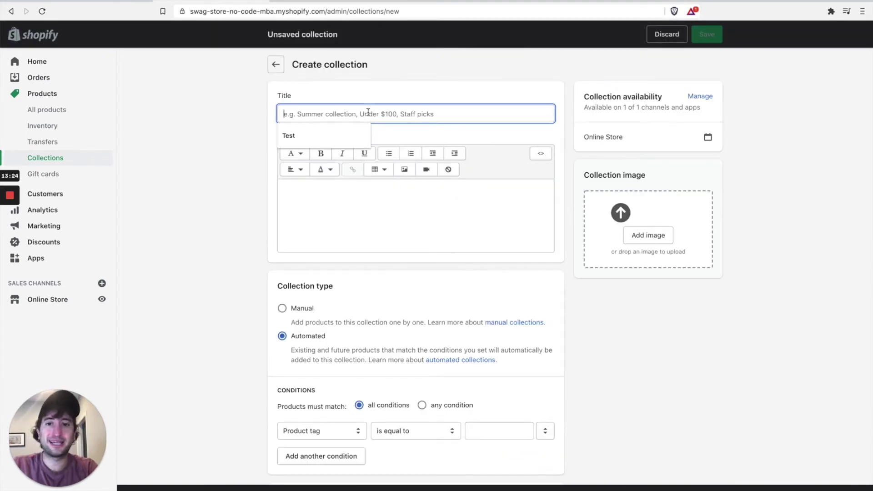
type("Staff Picks")
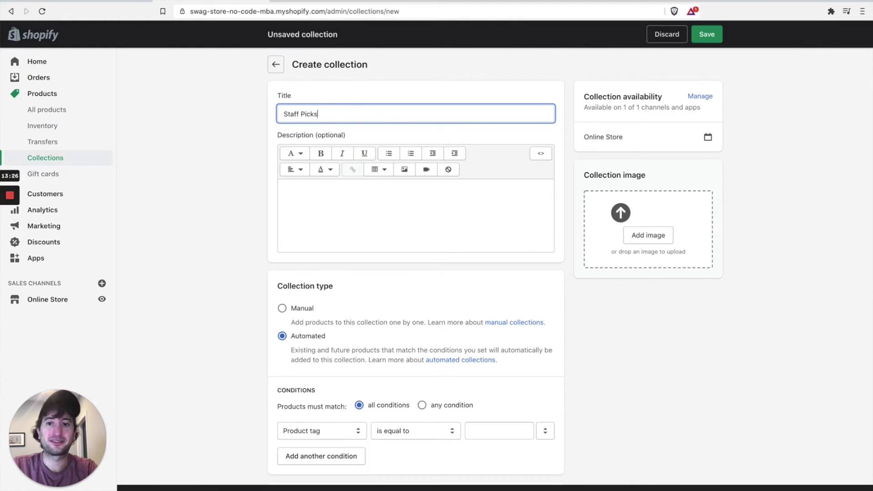
left_click(255, 191)
scroll(255, 191, "down", 2)
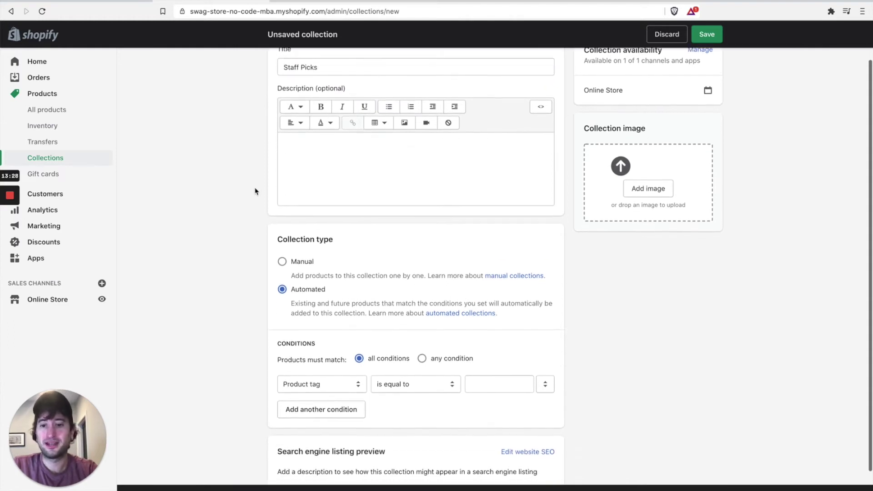
mouse_move(10, 236)
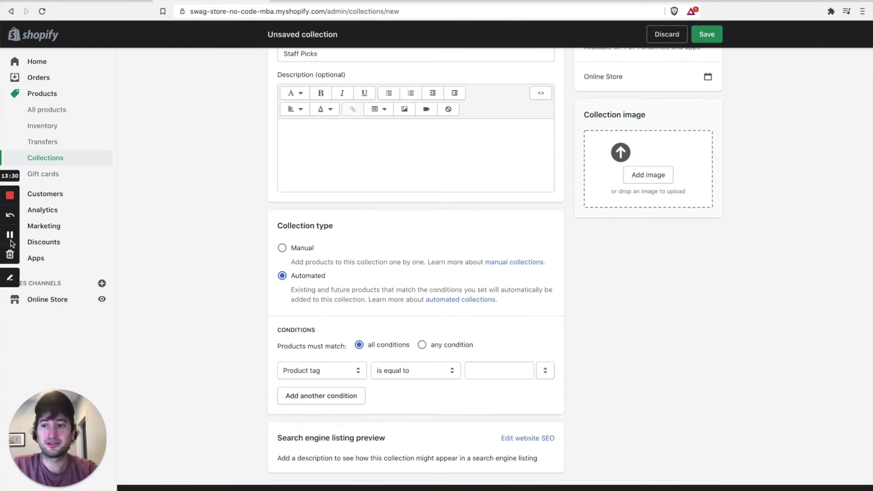
scroll(168, 263, "up", 1)
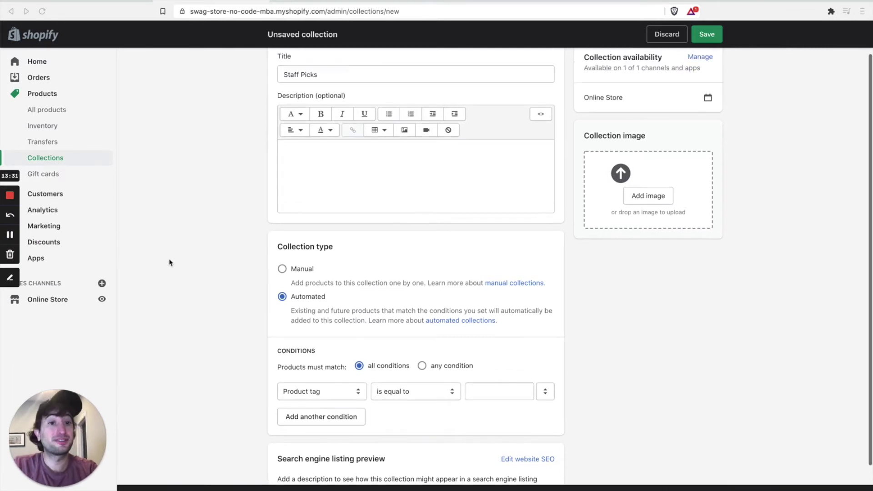
scroll(208, 271, "down", 2)
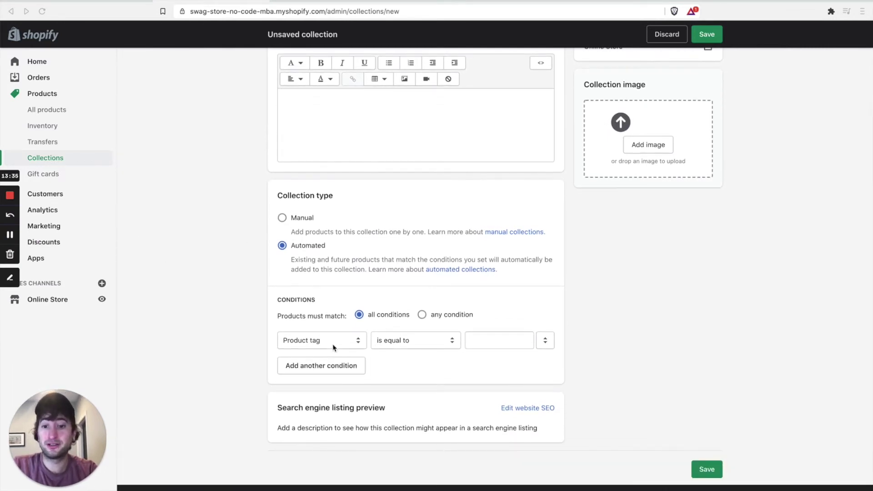
- Set the collection type to Manual and save the collection
left_click(517, 337)
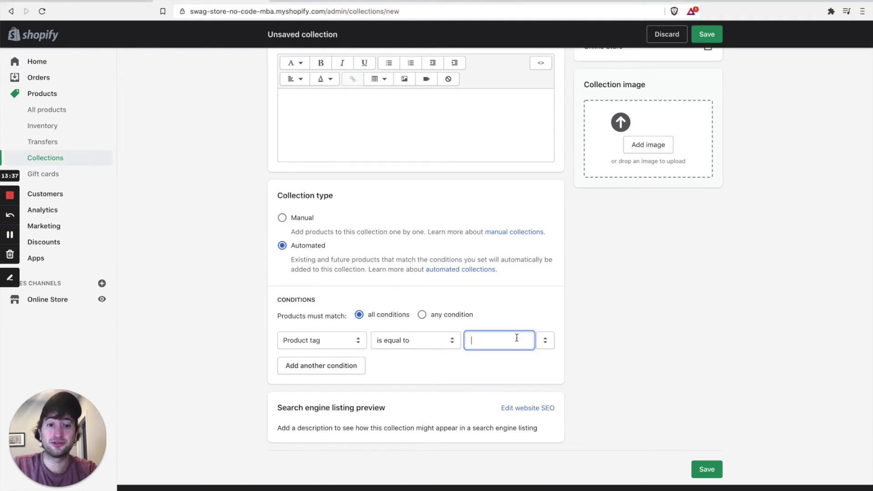
left_click(282, 217)
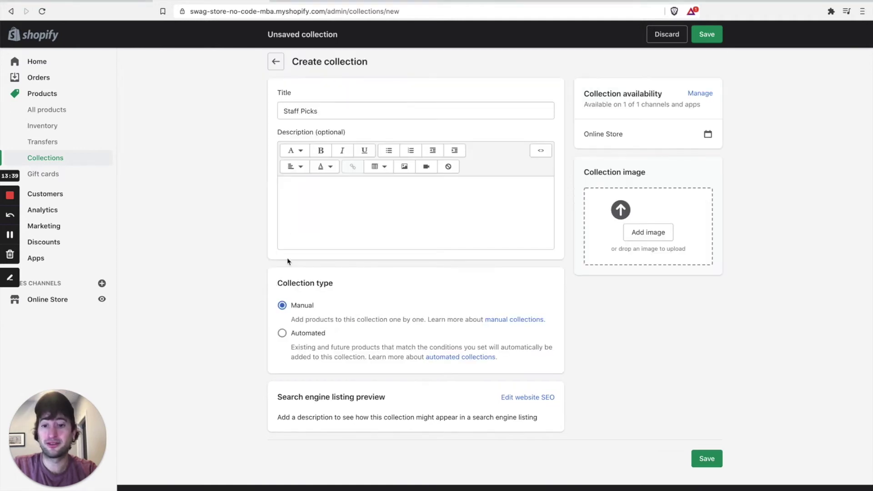
left_click(283, 333)
scroll(288, 320, "down", 3)
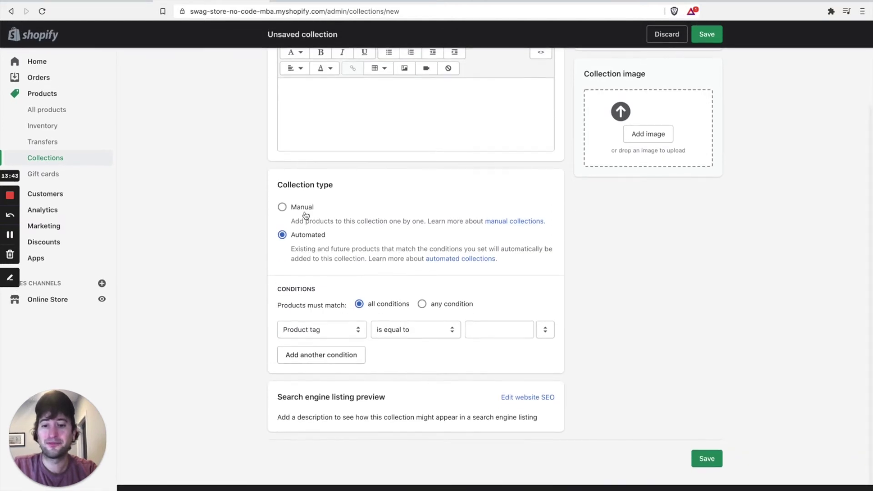
left_click(282, 207)
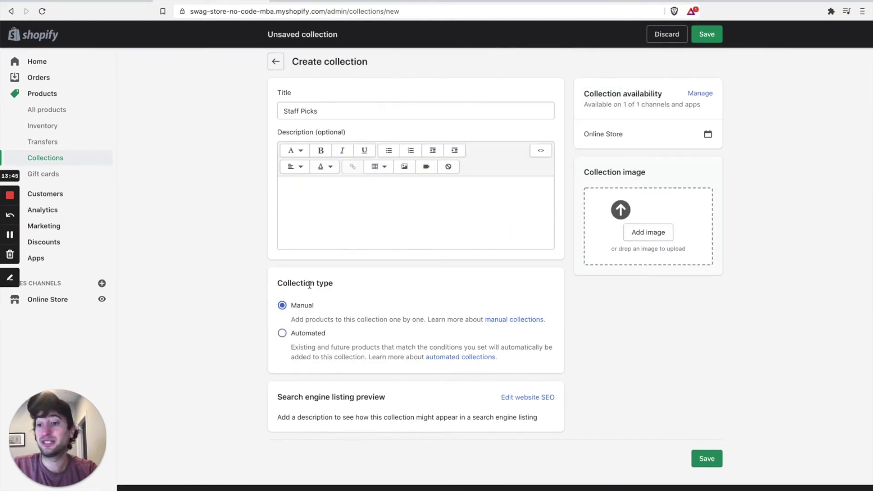
scroll(309, 285, "up", 2)
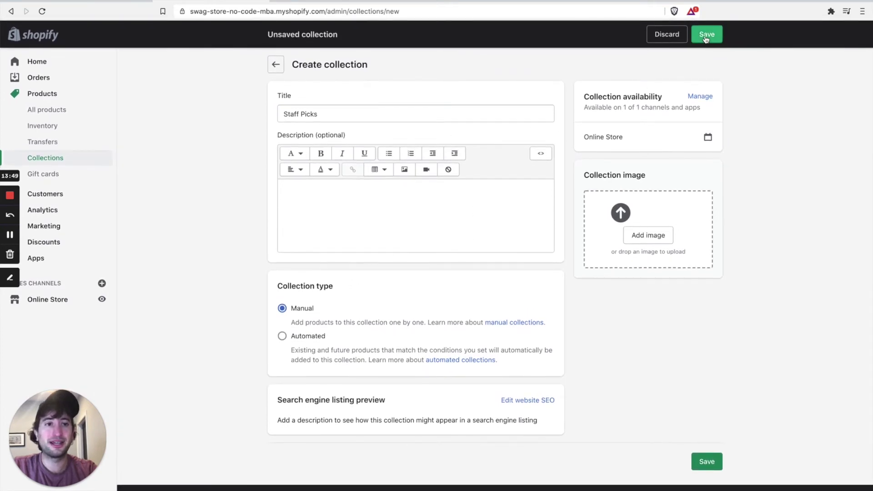
left_click(706, 37)
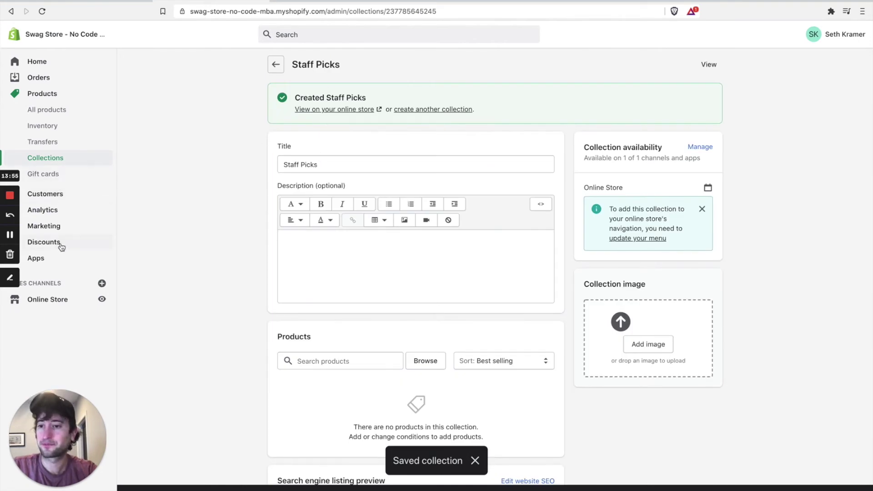
left_click(58, 302)
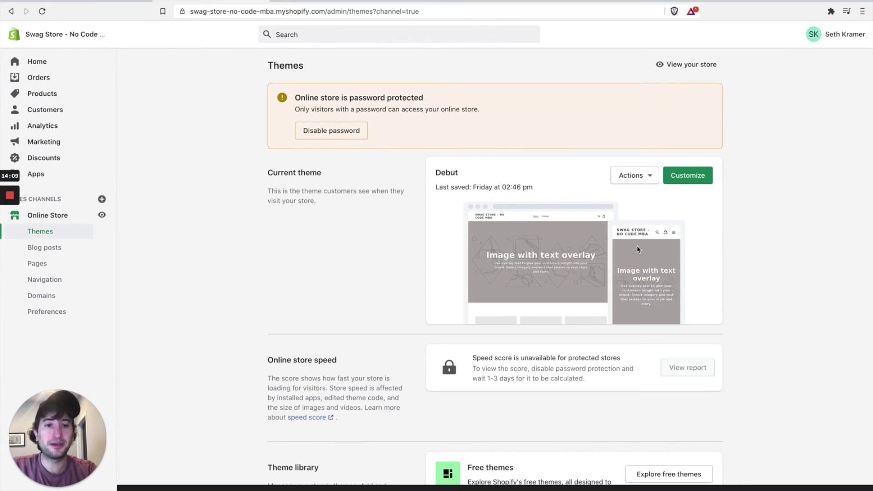
- Look over the Themes page, then visit the Blog posts and Pages sections
scroll(637, 245, "down", 3)
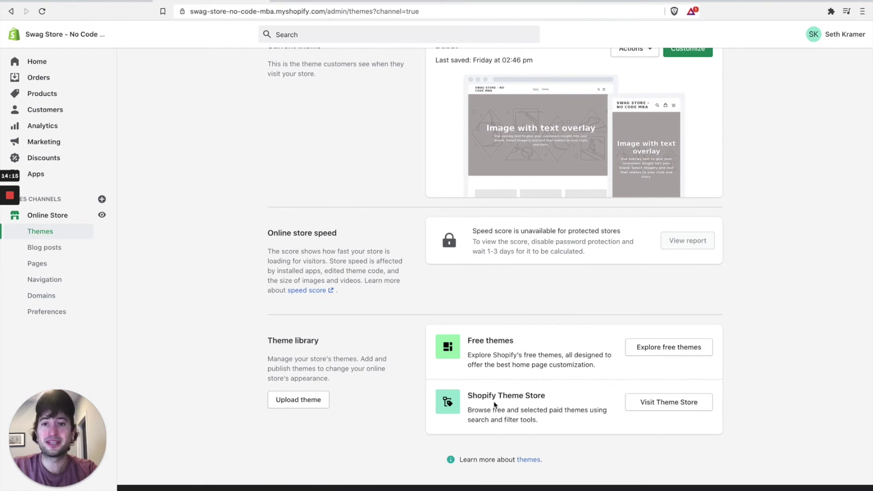
scroll(495, 405, "up", 2)
left_click(64, 246)
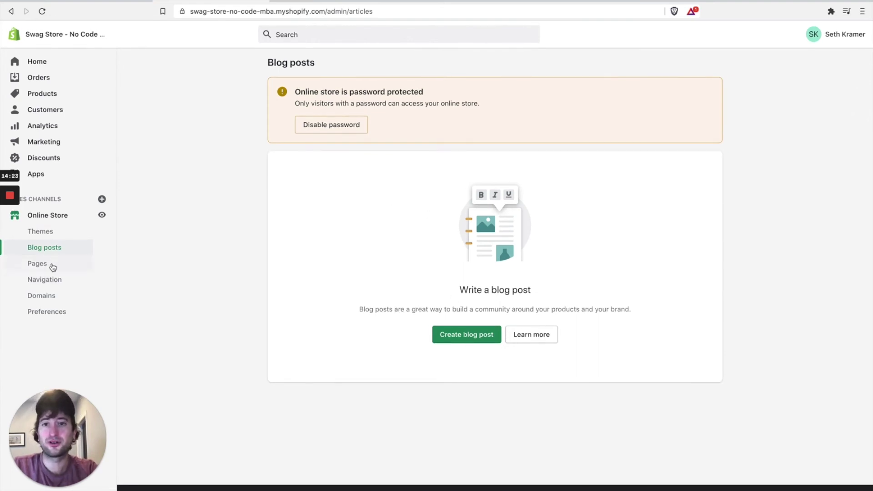
left_click(53, 267)
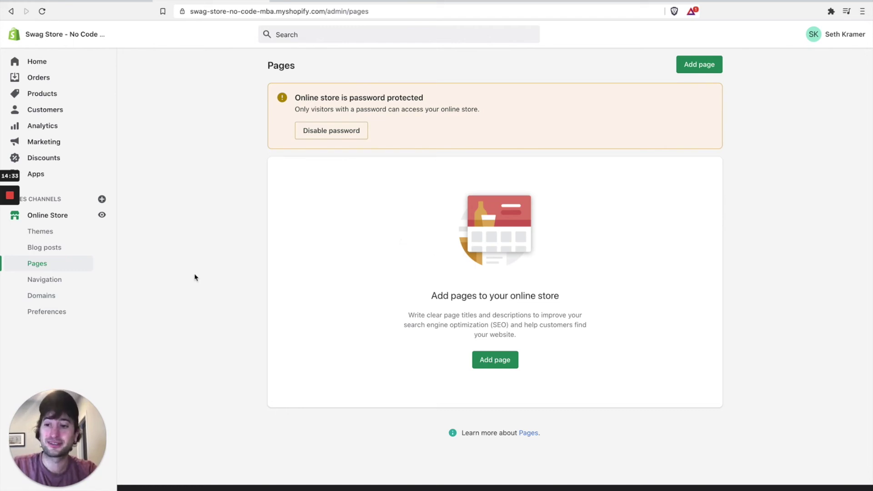
- Visit the Online Store's Navigation, Domains and Preferences sections in turn
left_click(33, 282)
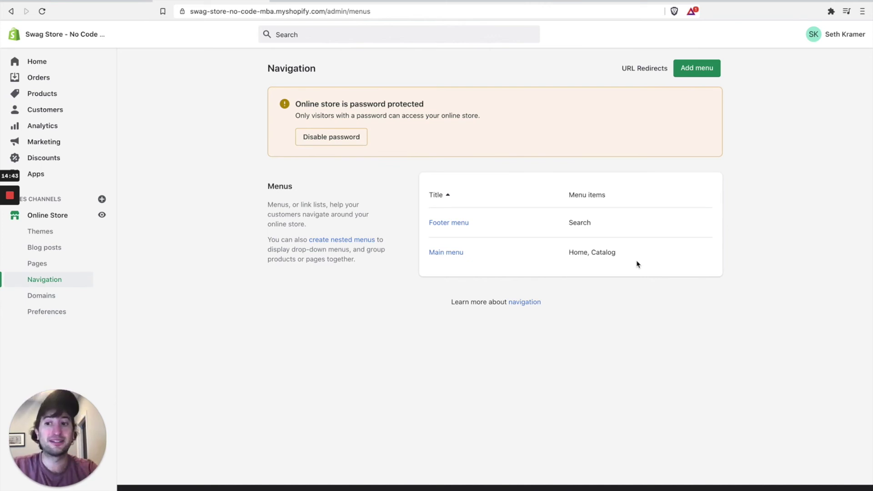
left_click(33, 297)
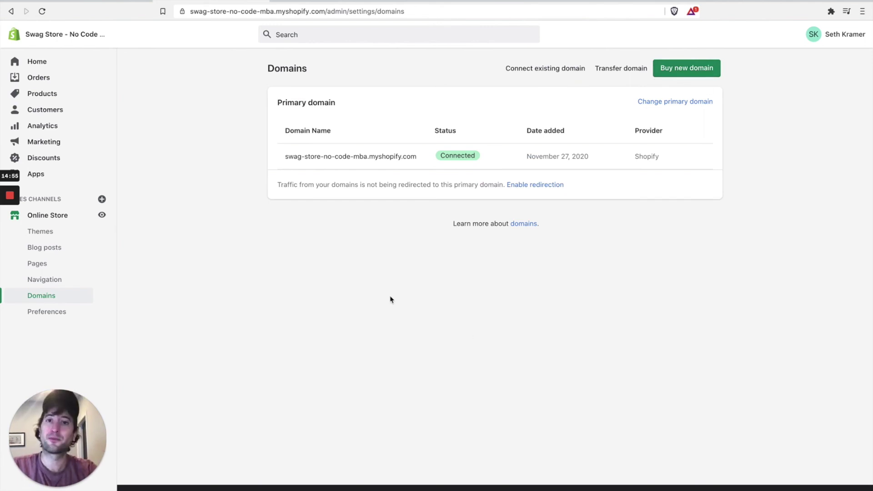
left_click(58, 313)
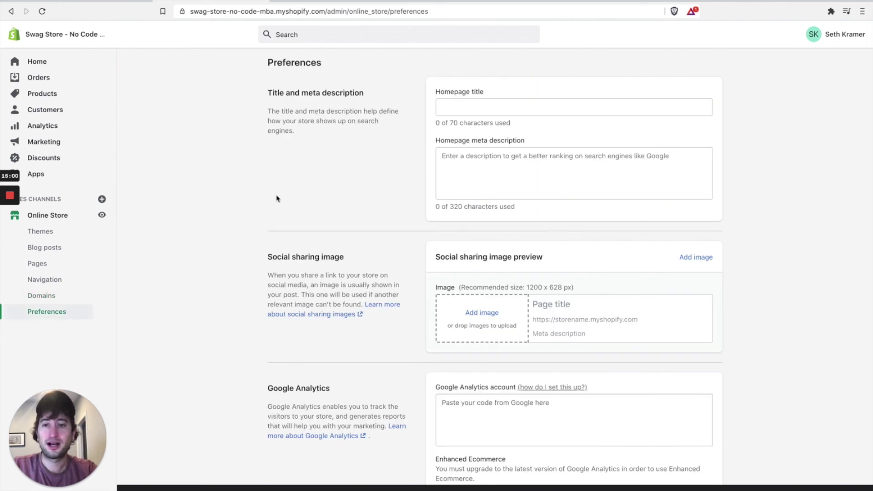
- Review the Preferences page unchanged, then open the Debut theme customizer from Themes
scroll(326, 187, "down", 8)
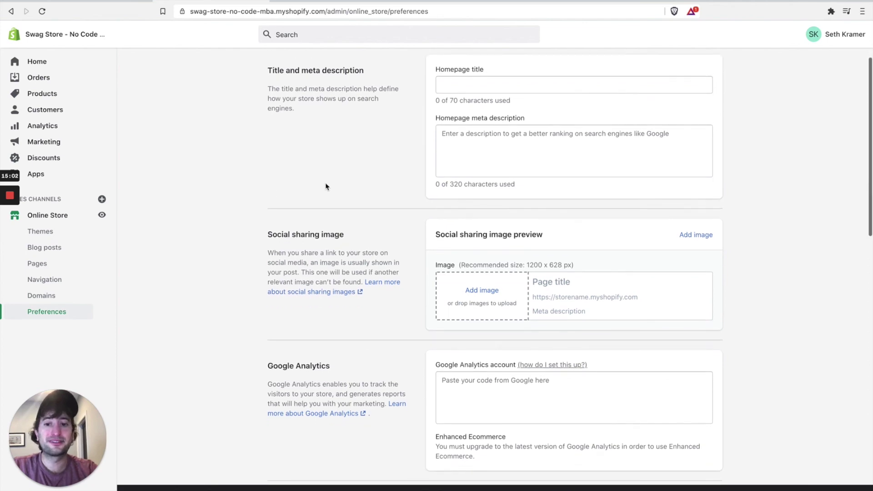
scroll(326, 186, "down", 3)
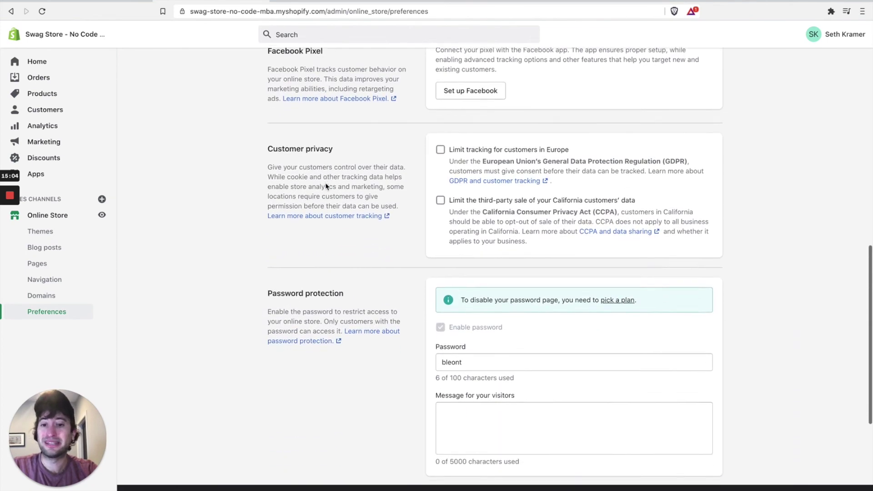
scroll(325, 186, "up", 8)
scroll(326, 187, "up", 3)
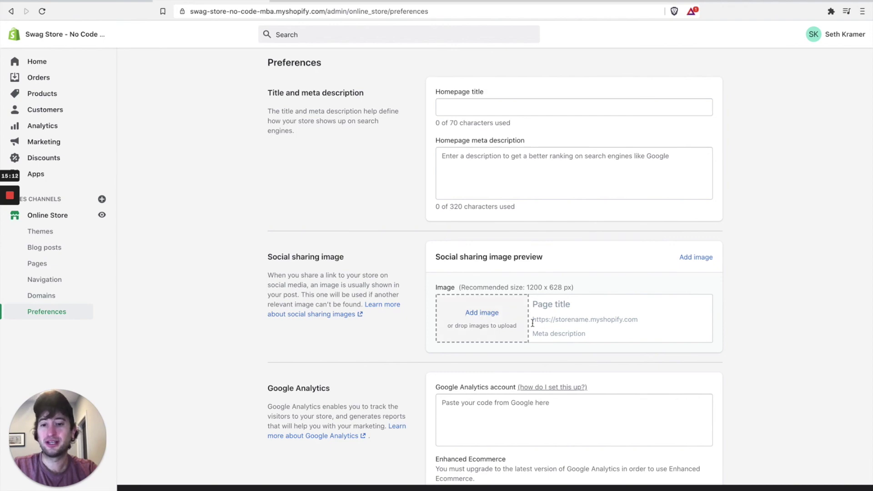
scroll(500, 318, "down", 2)
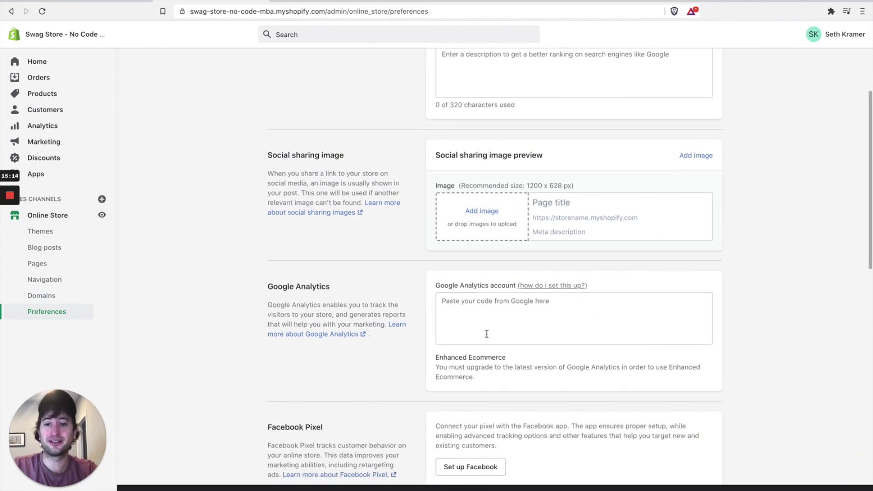
scroll(485, 312, "down", 7)
scroll(477, 89, "up", 2)
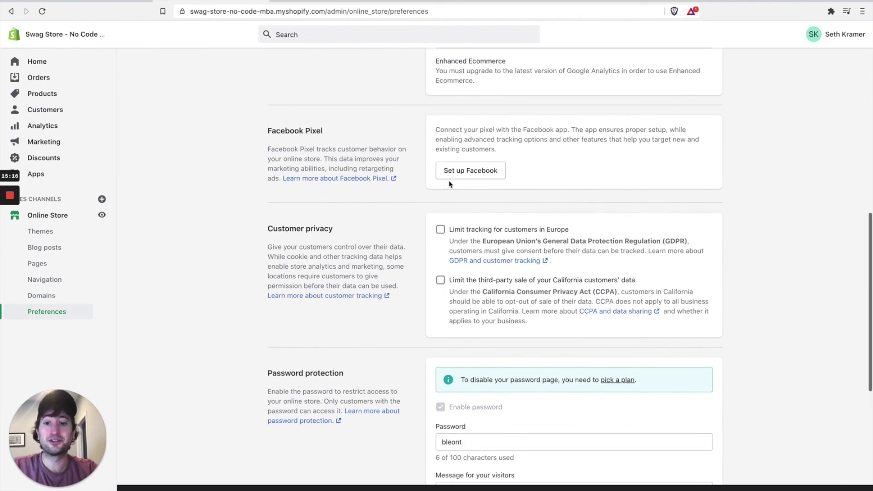
scroll(449, 184, "down", 4)
scroll(449, 183, "down", 3)
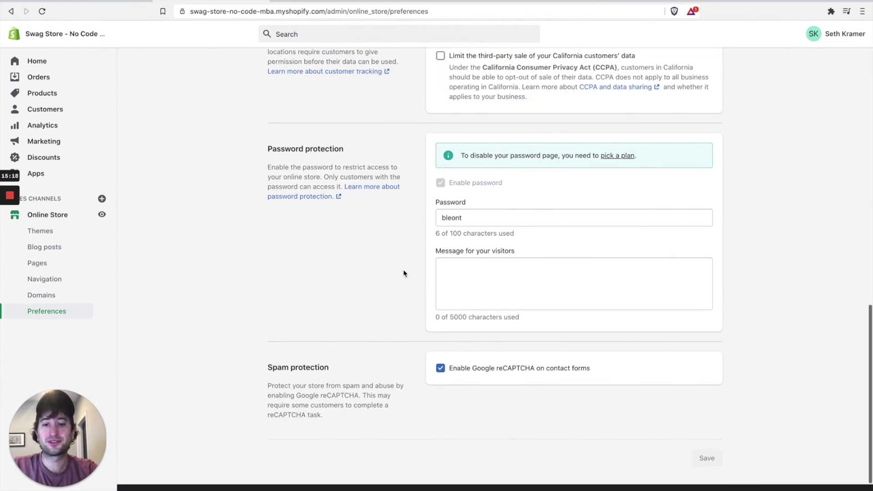
scroll(404, 273, "up", 15)
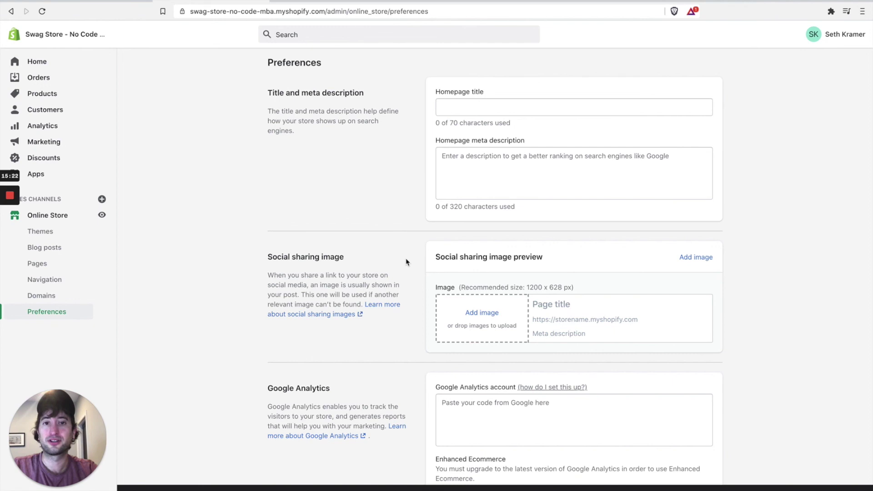
left_click(51, 234)
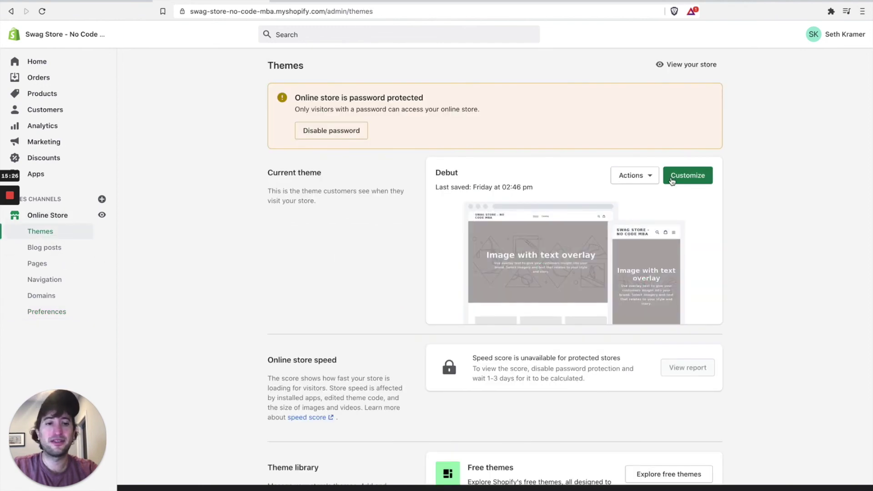
left_click(676, 182)
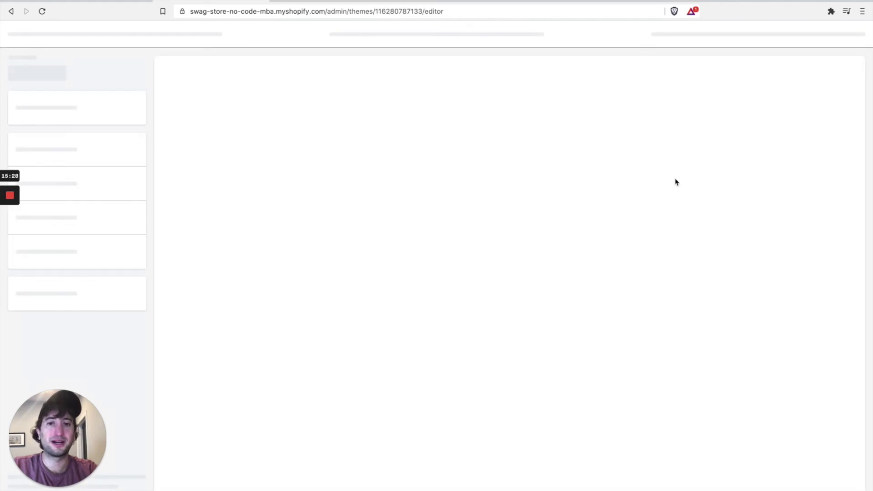